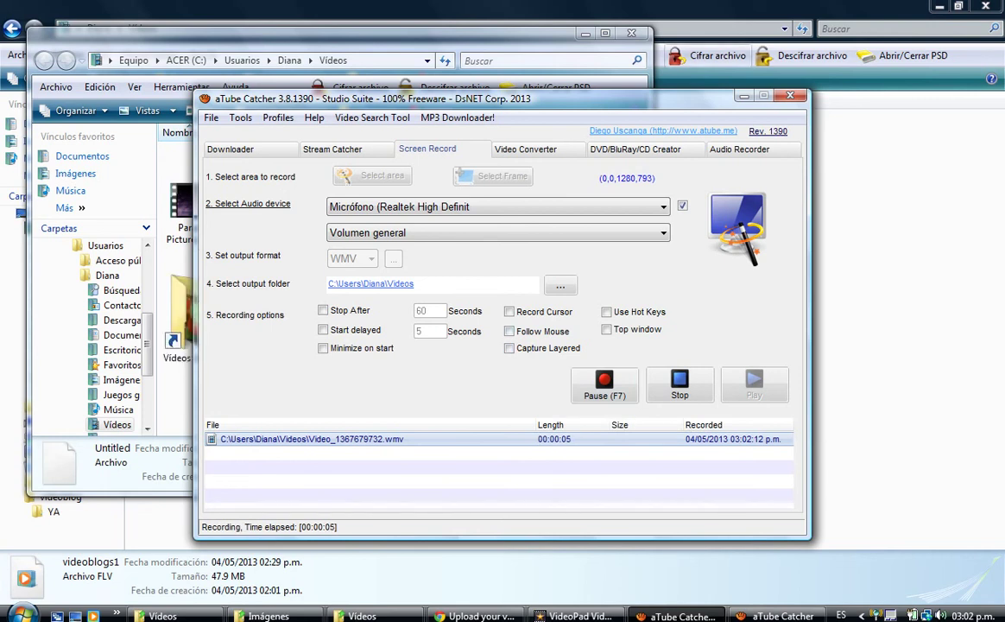
Minimize aTube Catcher and Imágenes and close the small Vídeos window to clear the desktop
{"action": "left_click", "coordinate": [743, 95]}
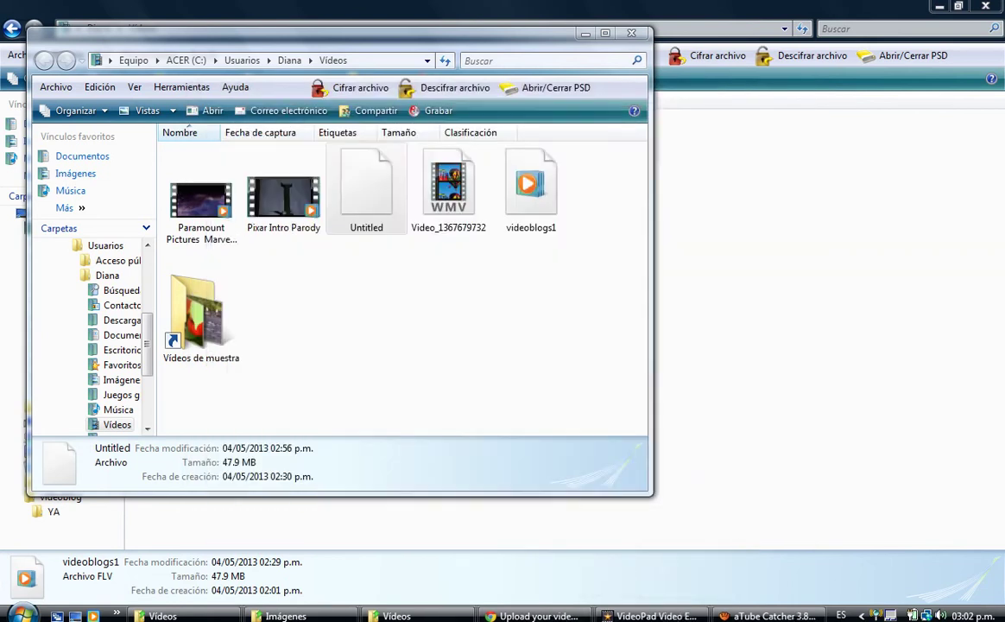
{"action": "key", "text": "alt+F4"}
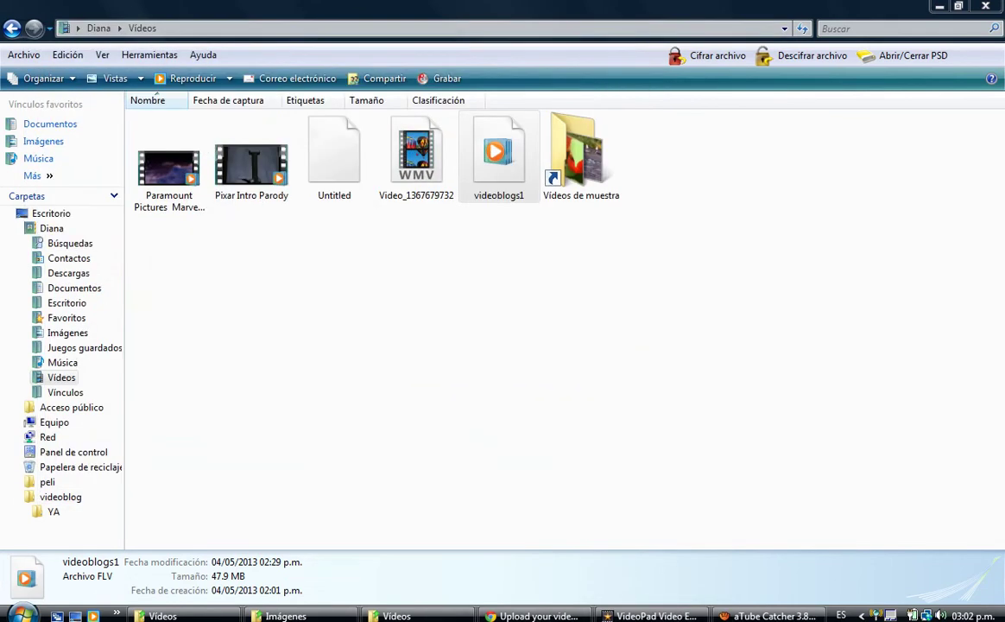
{"action": "key", "text": "alt+Tab"}
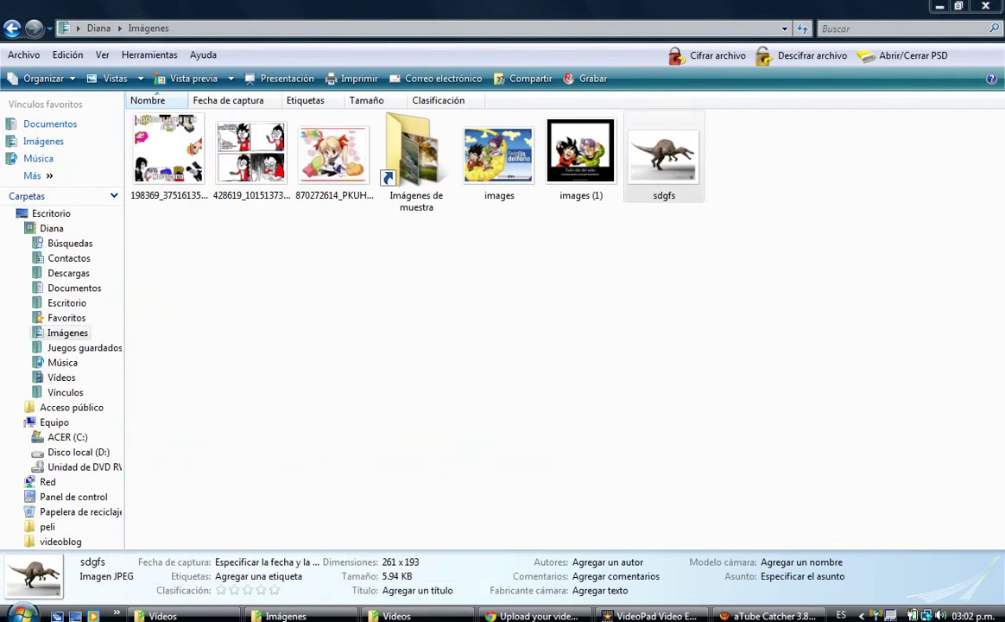
{"action": "key", "text": "super+d"}
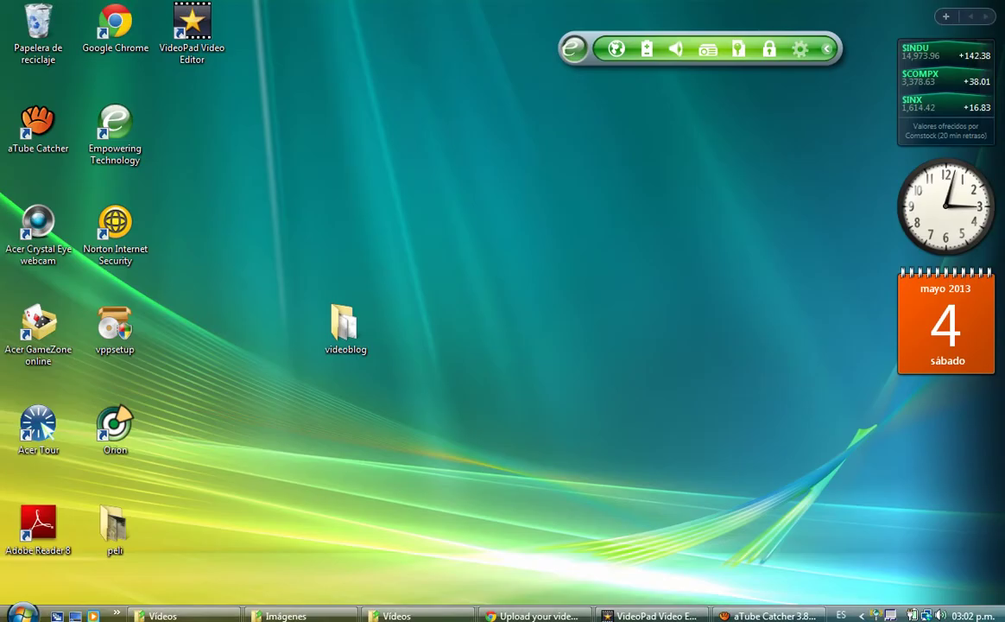
Return to the VideoPad project and open the Export Video dropdown menu
{"action": "left_click", "coordinate": [652, 615]}
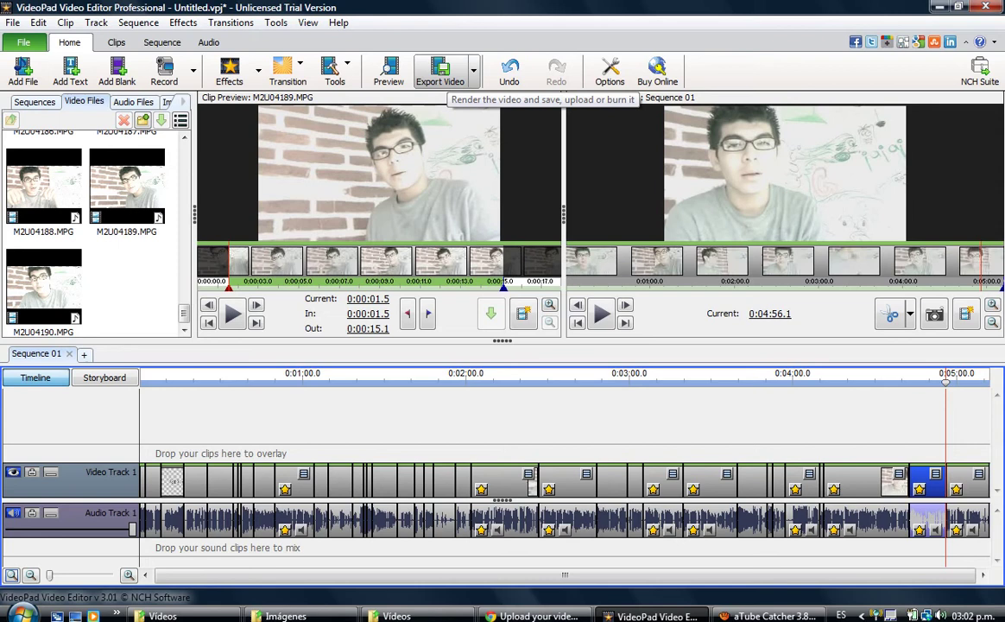
{"action": "left_click", "coordinate": [441, 73]}
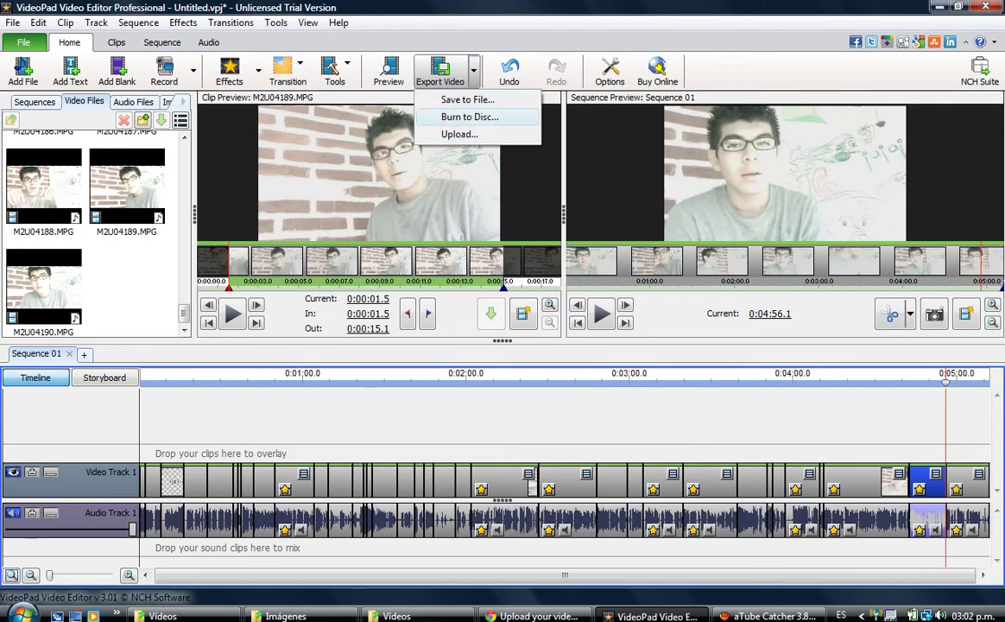
Choose Save to File, compare the Disc, Upload and Portable Device outputs, then settle on Computer / Data
{"action": "left_click", "coordinate": [467, 99]}
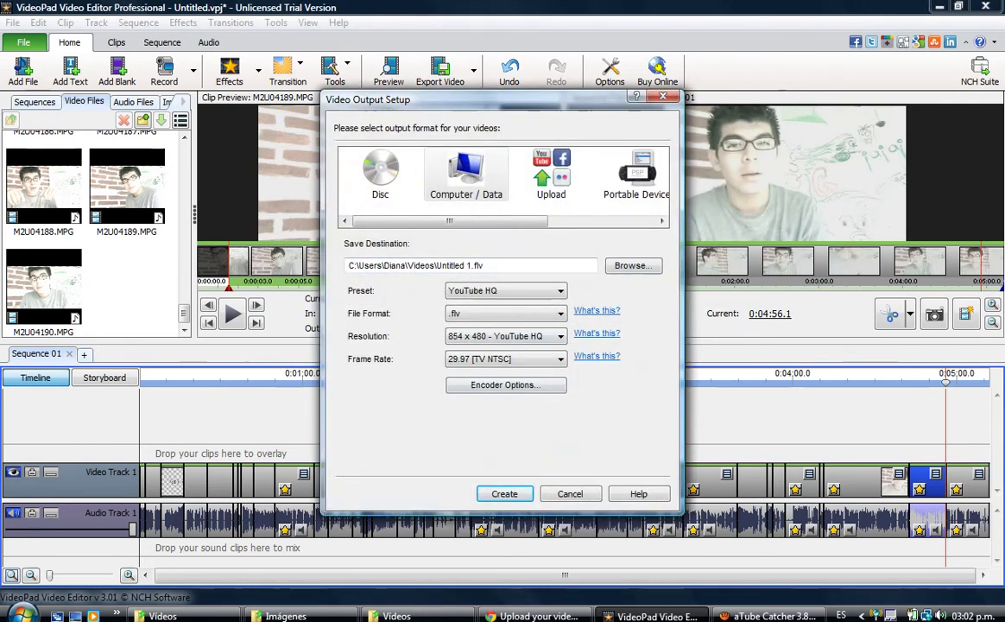
{"action": "left_click", "coordinate": [380, 172]}
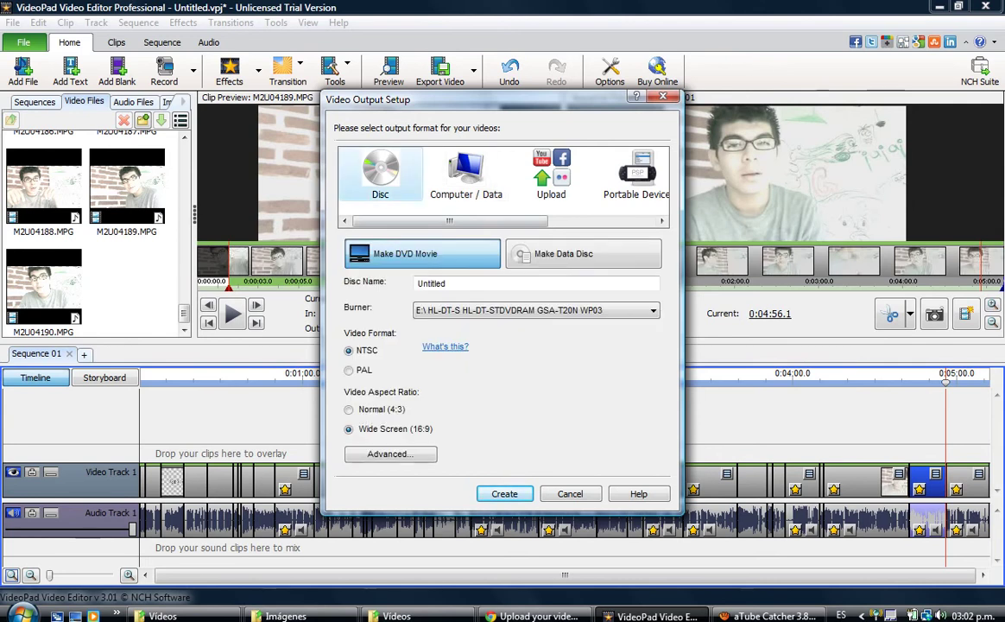
{"action": "left_click", "coordinate": [466, 173]}
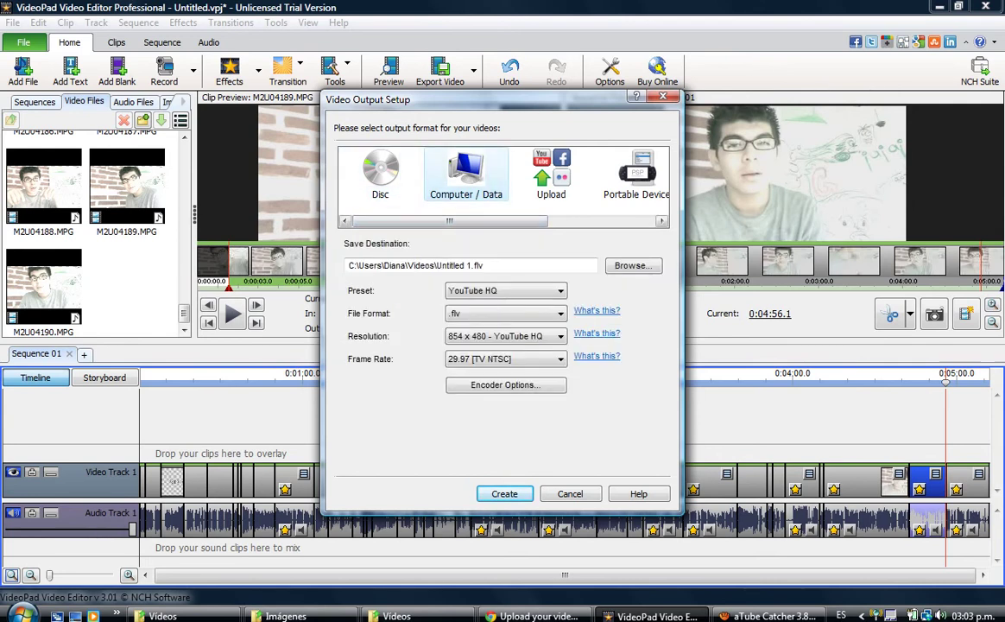
{"action": "left_click", "coordinate": [551, 173]}
{"action": "left_click", "coordinate": [636, 172]}
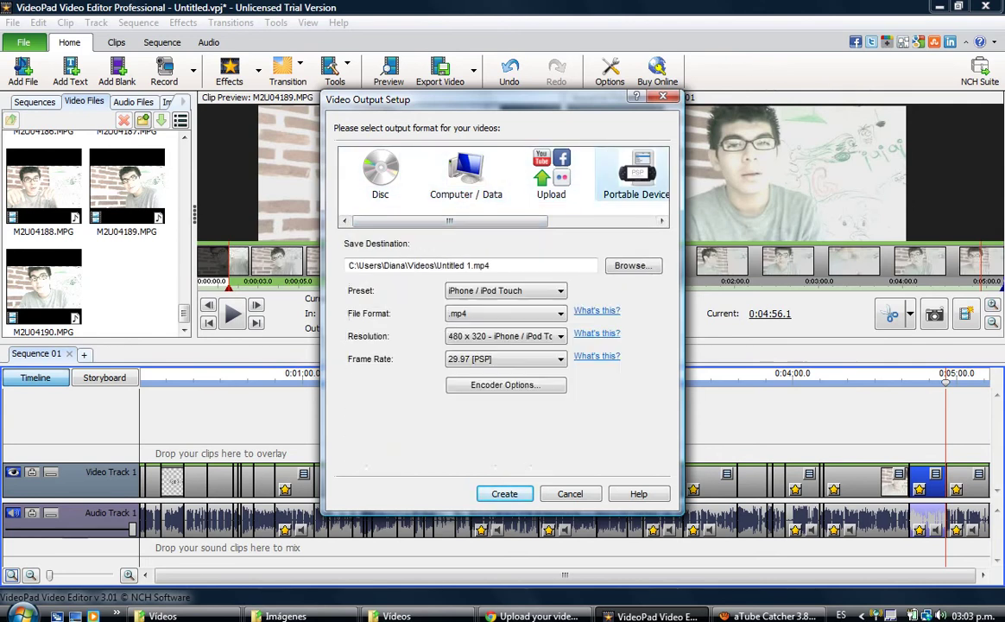
{"action": "left_click", "coordinate": [370, 173]}
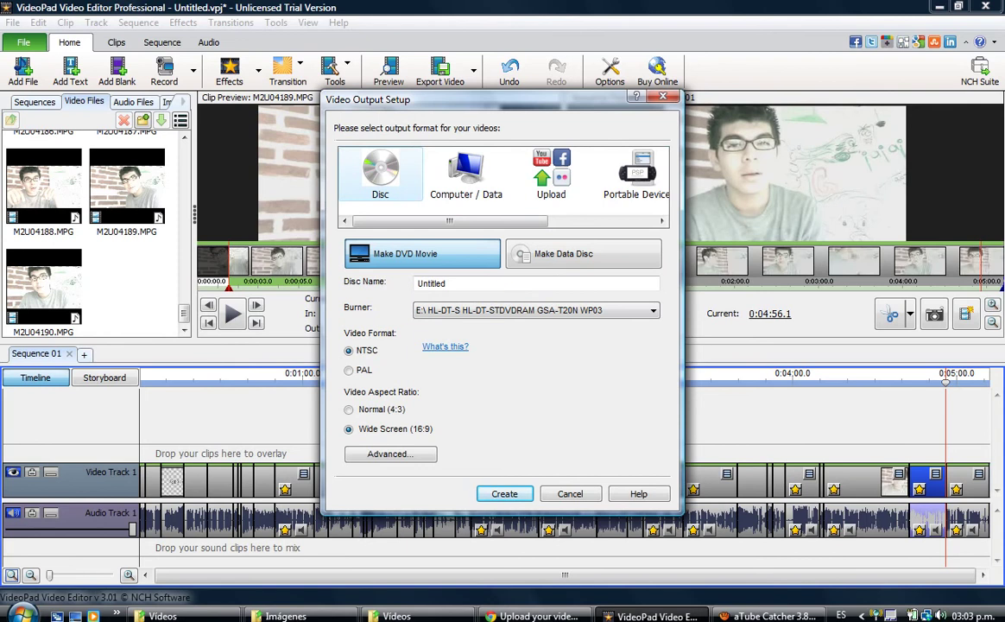
{"action": "left_click", "coordinate": [466, 172]}
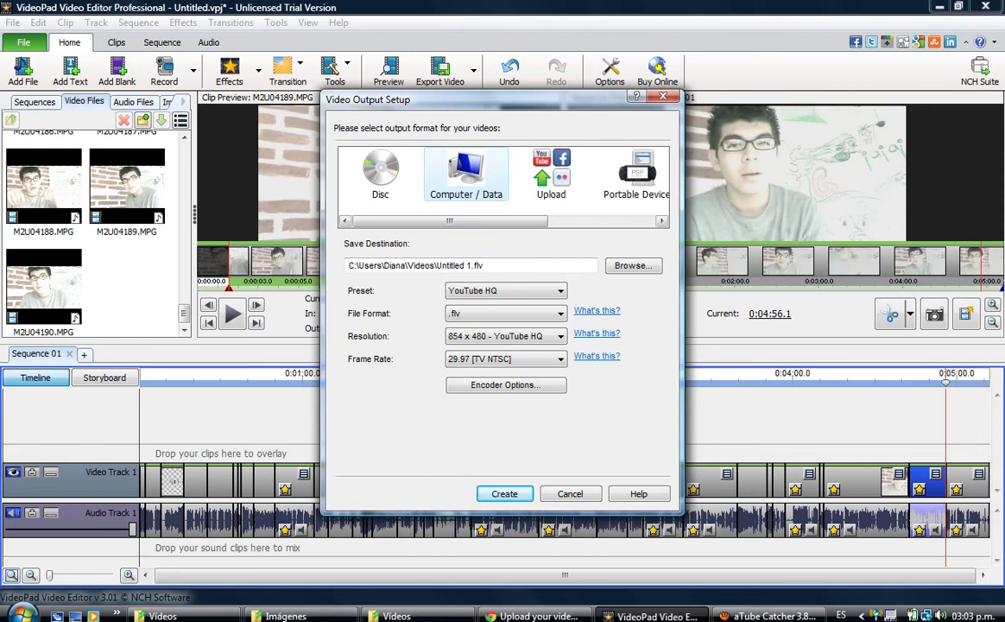
Review the Upload, Portable Device, Image Sequence and 3D outputs, then return to Computer YouTube HQ .flv
{"action": "left_click", "coordinate": [551, 173]}
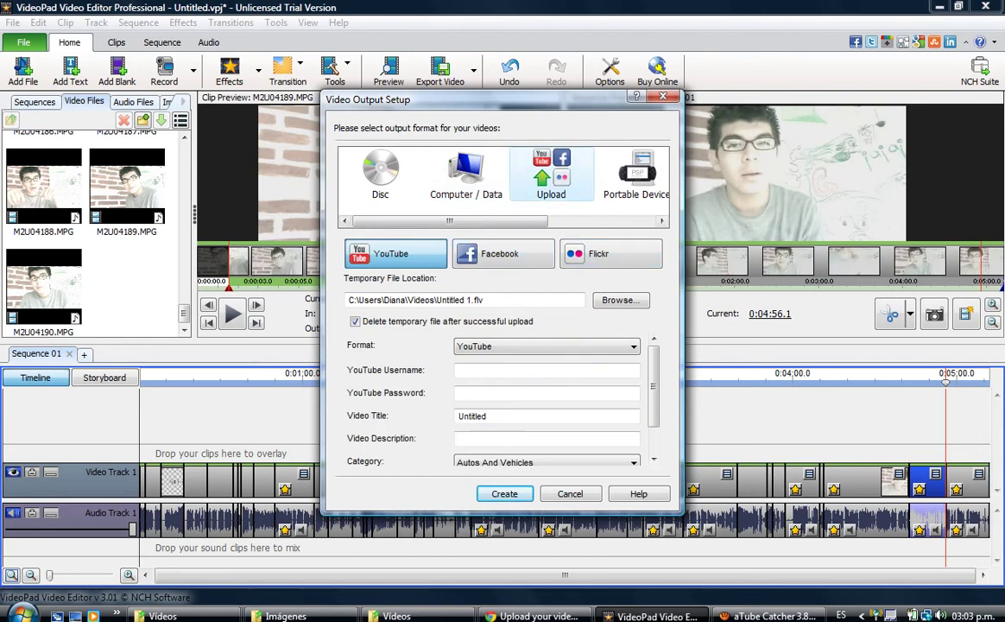
{"action": "left_click", "coordinate": [636, 173]}
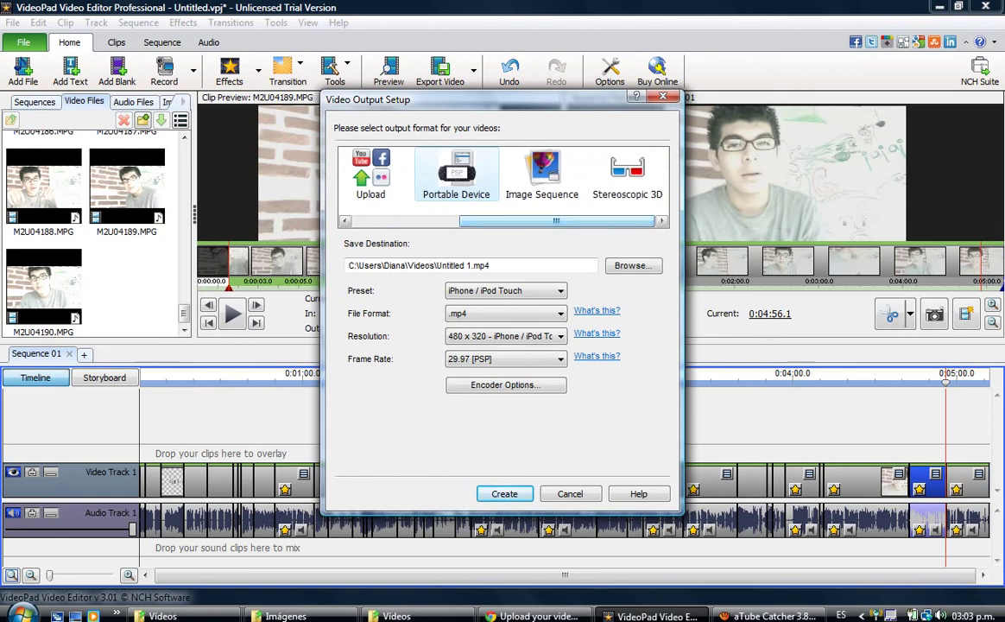
{"action": "left_click", "coordinate": [543, 173]}
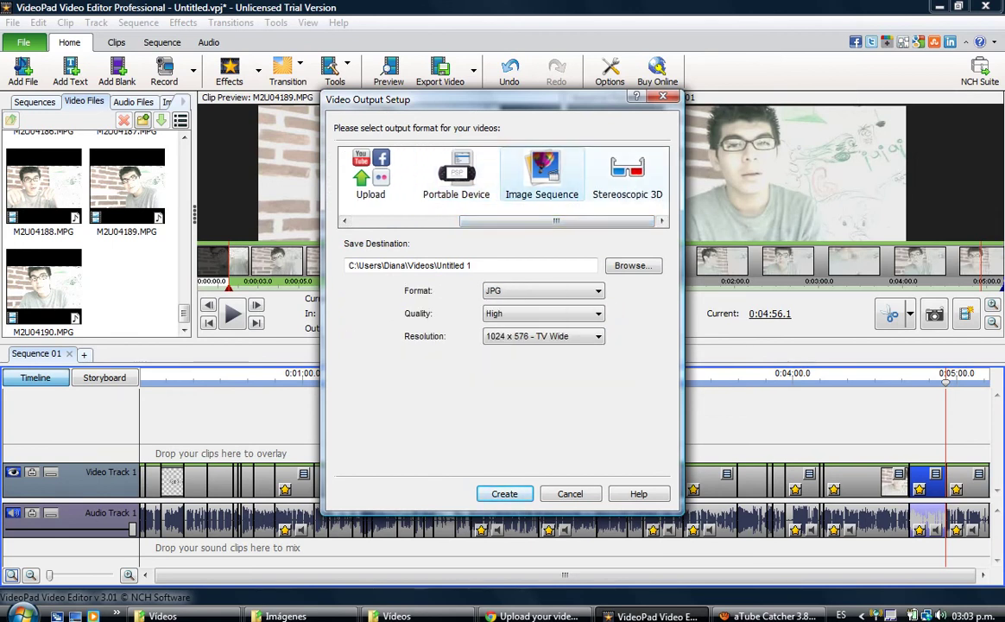
{"action": "left_click", "coordinate": [627, 173]}
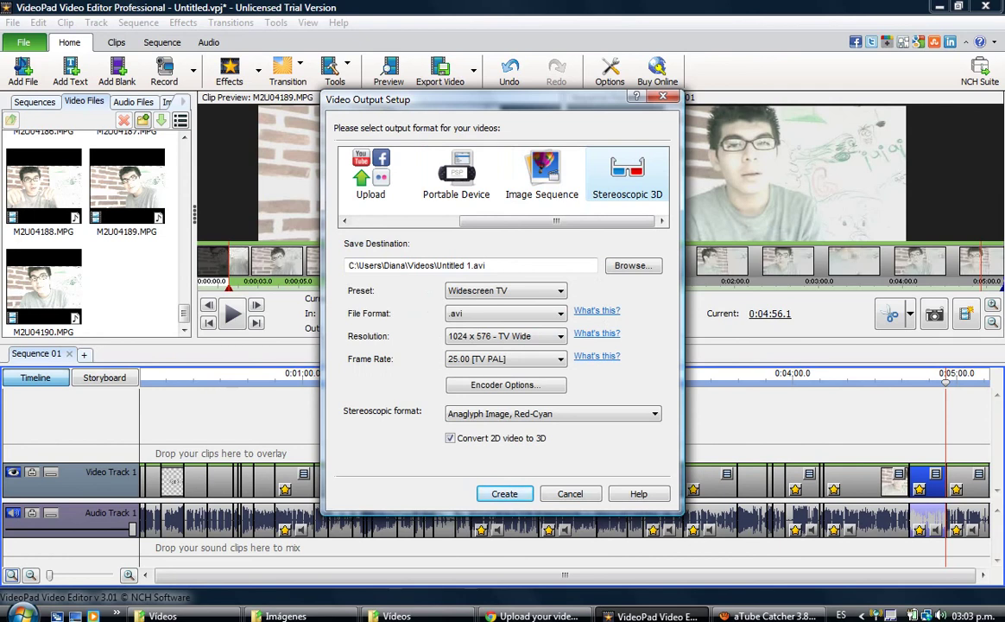
{"action": "left_click_drag", "start_coordinate": [556, 220], "coordinate": [449, 221]}
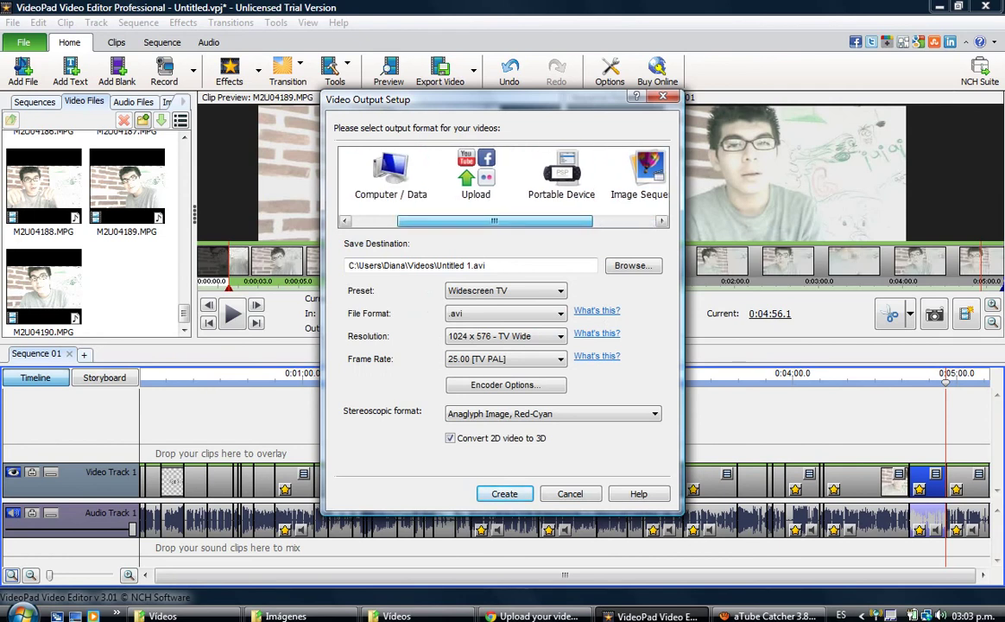
{"action": "left_click", "coordinate": [466, 177]}
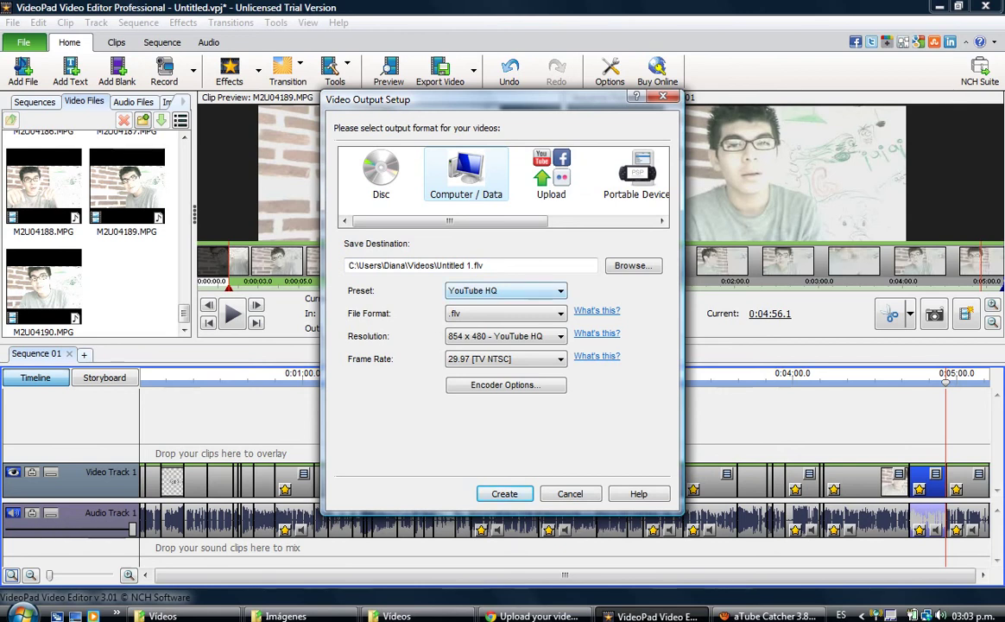
Check the save destination is the Videos folder, then open the output preset list
{"action": "left_click", "coordinate": [484, 265]}
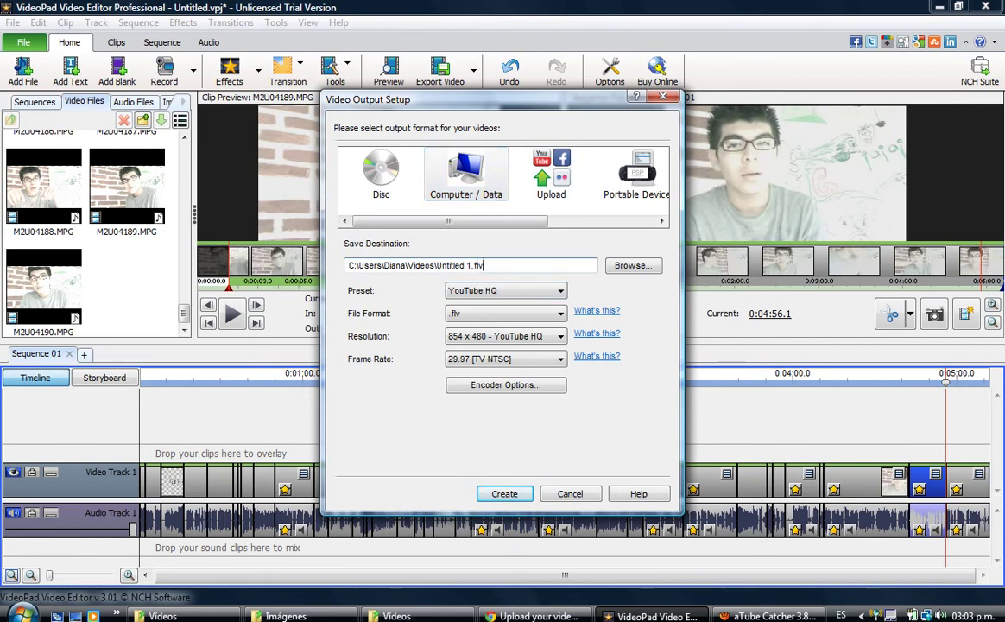
{"action": "key", "text": "ctrl+a"}
{"action": "key", "text": "End"}
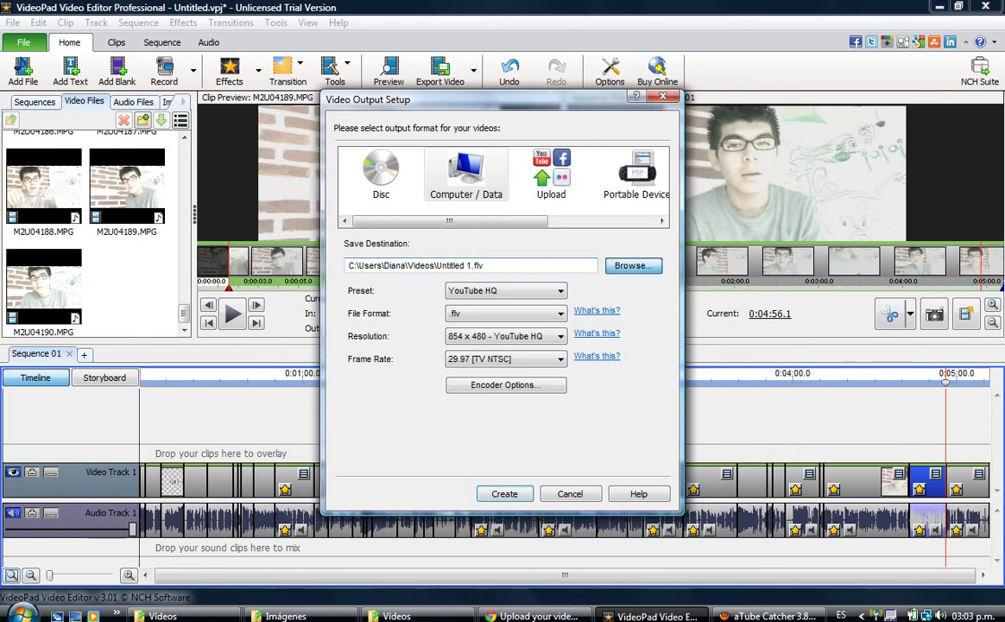
{"action": "left_click", "coordinate": [632, 265]}
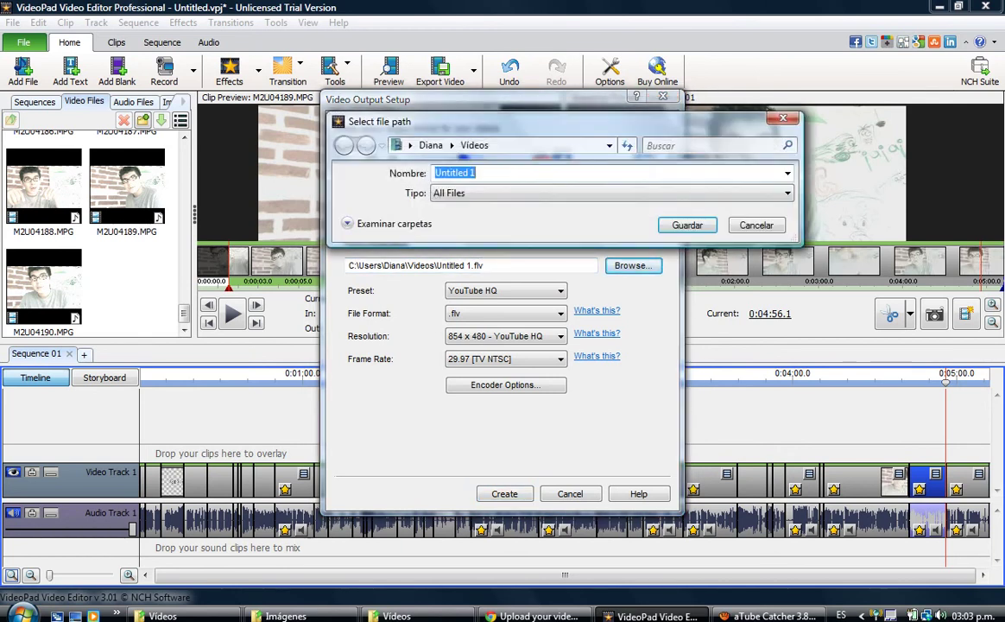
{"action": "key", "text": "Return"}
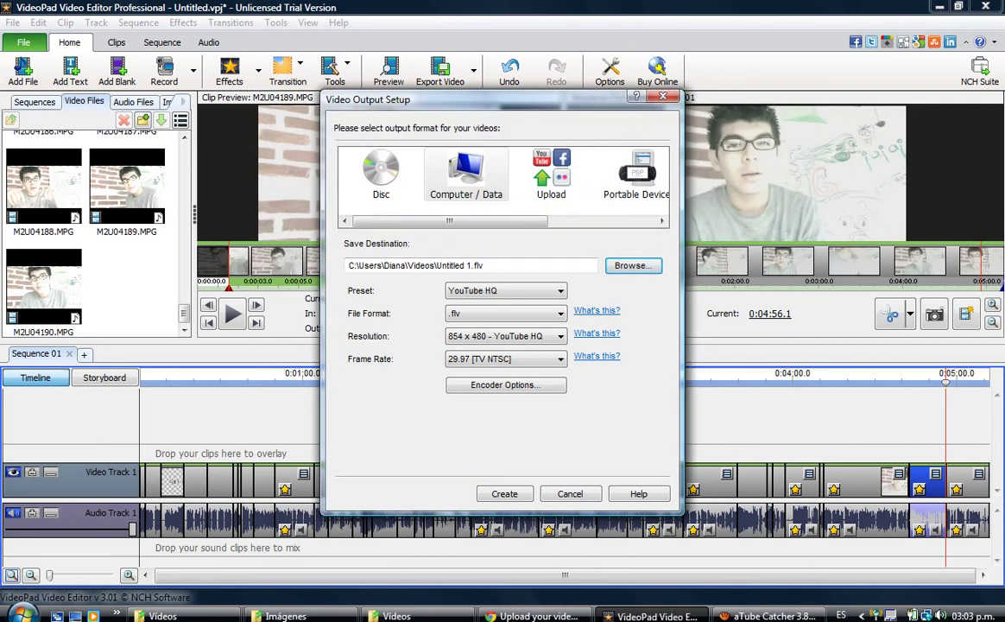
{"action": "key", "text": "Tab"}
{"action": "key", "text": "alt+Down"}
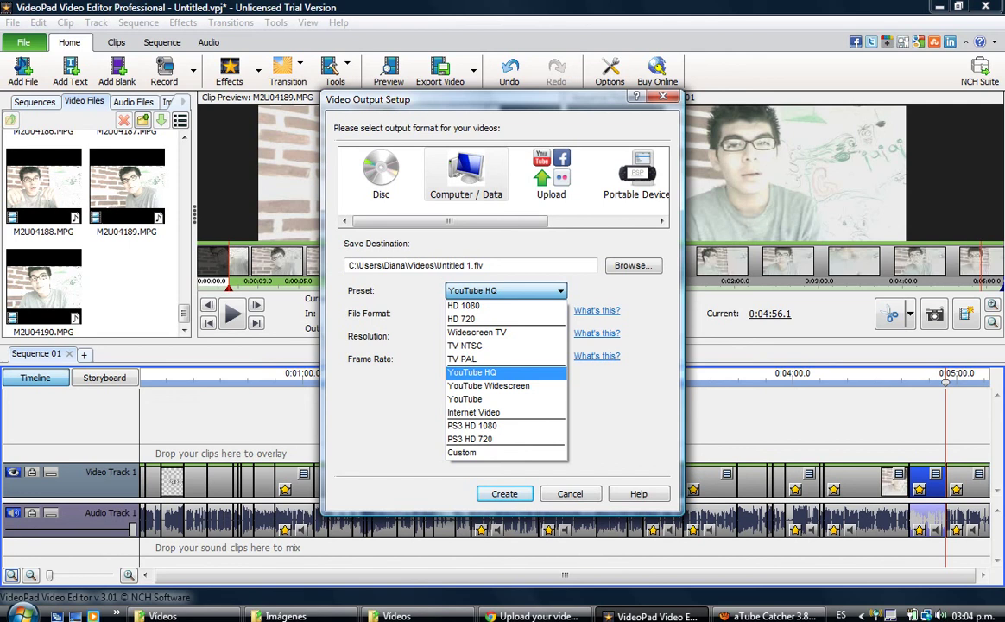
Keep the YouTube HQ preset and browse the file formats, leaving .flv selected
{"action": "key", "text": "Return"}
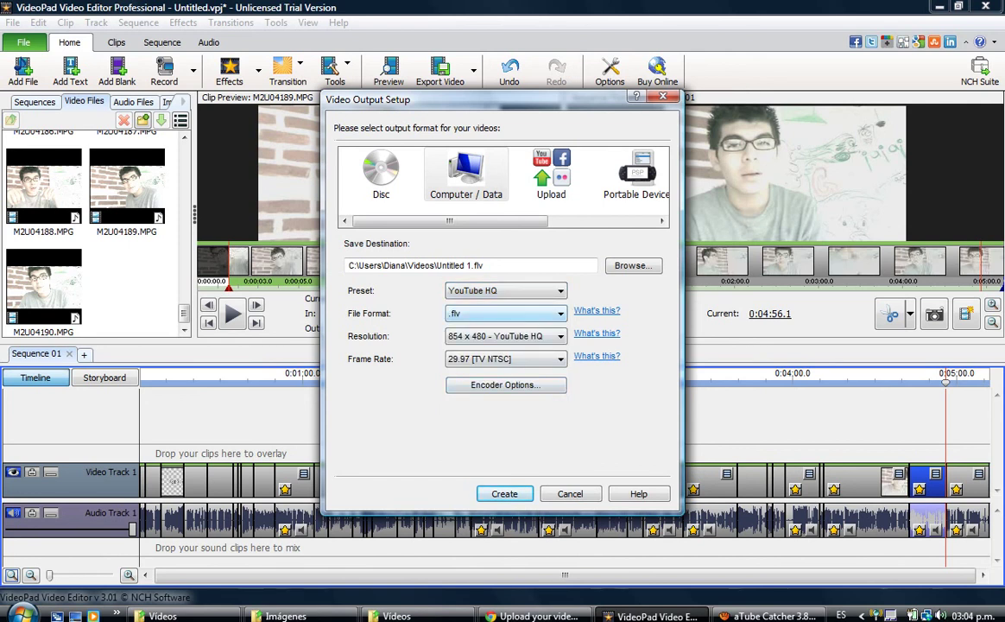
{"action": "key", "text": "alt+Down"}
{"action": "key", "text": "Down"}
{"action": "key", "text": "Down"}
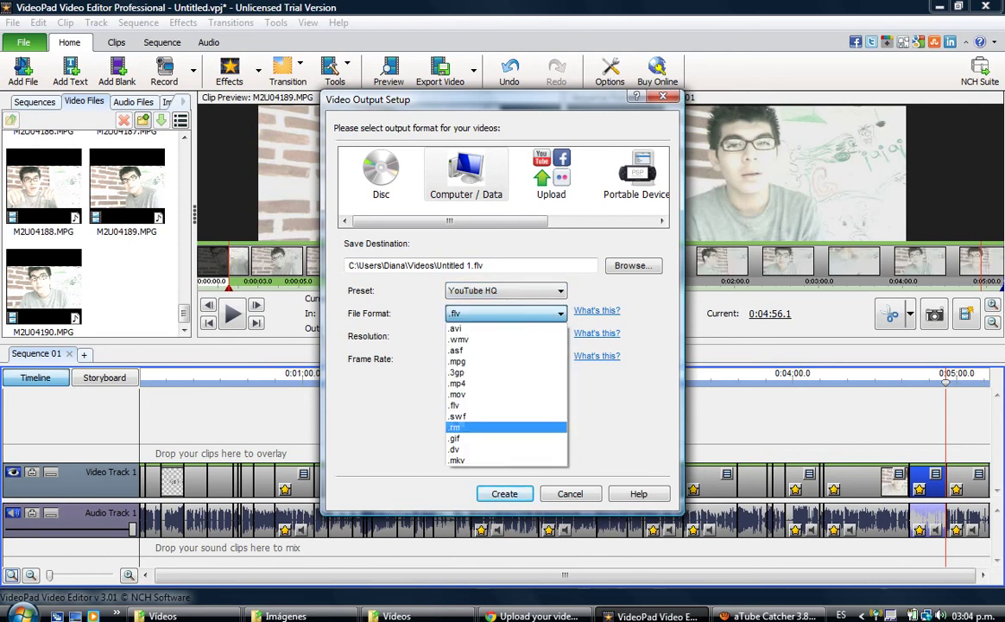
{"action": "key", "text": "Down"}
{"action": "key", "text": "Up"}
{"action": "key", "text": "Up"}
{"action": "key", "text": "Up"}
{"action": "key", "text": "Up"}
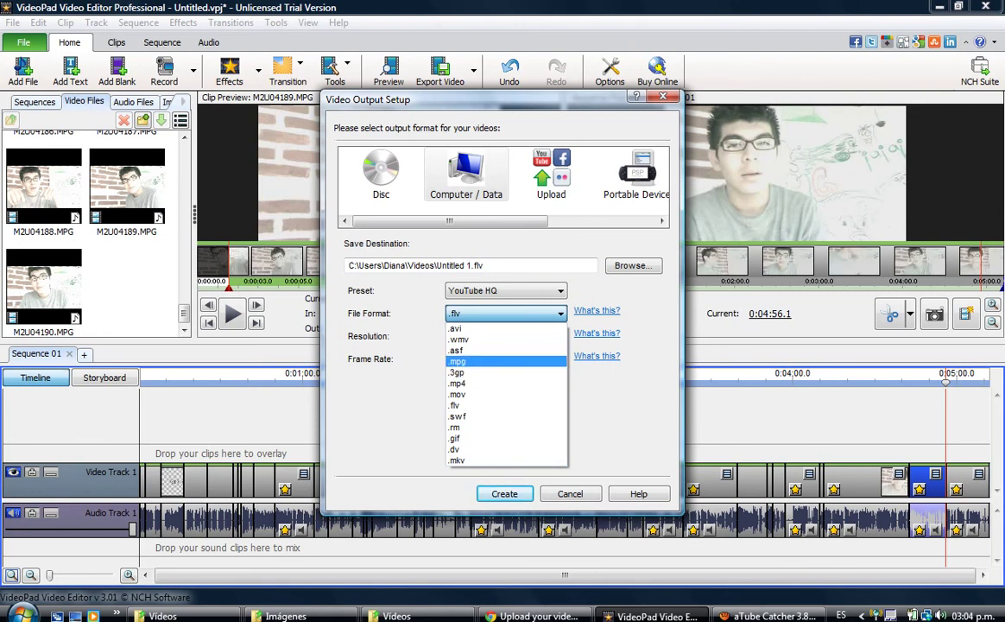
{"action": "key", "text": "Down"}
{"action": "key", "text": "Down"}
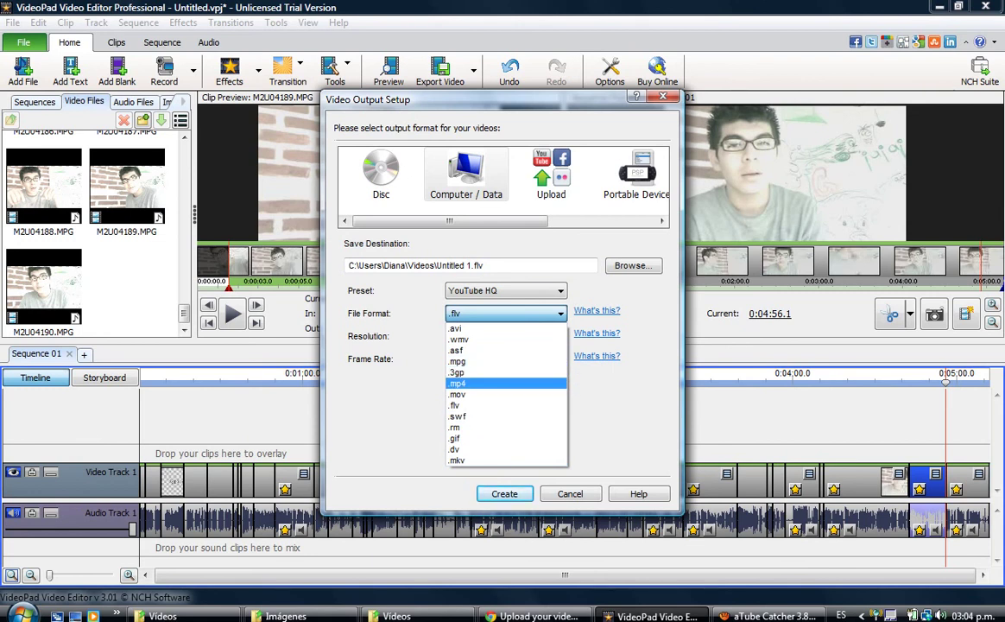
{"action": "key", "text": "Home"}
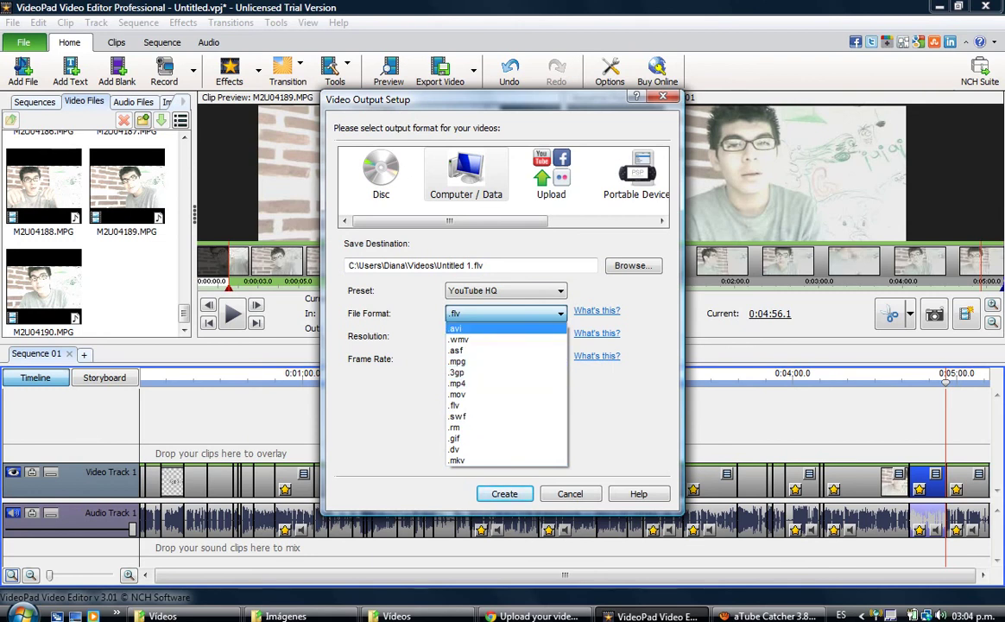
{"action": "key", "text": "End"}
{"action": "key", "text": "Home"}
{"action": "key", "text": "Escape"}
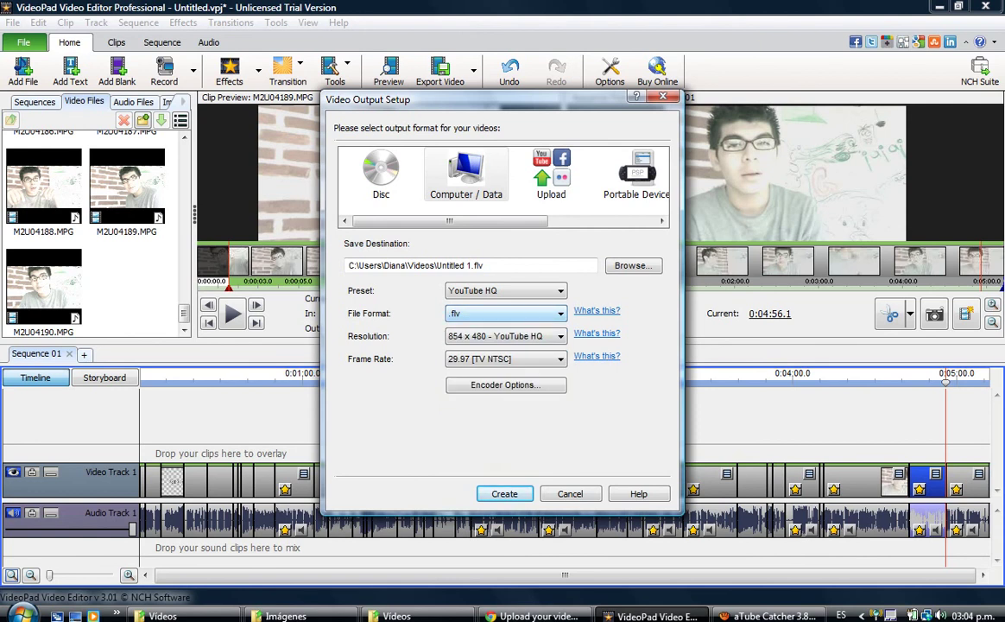
Keep 854 x 480 resolution and the 29.97 [TV NTSC] frame rate
{"action": "key", "text": "Tab"}
{"action": "key", "text": "alt+Down"}
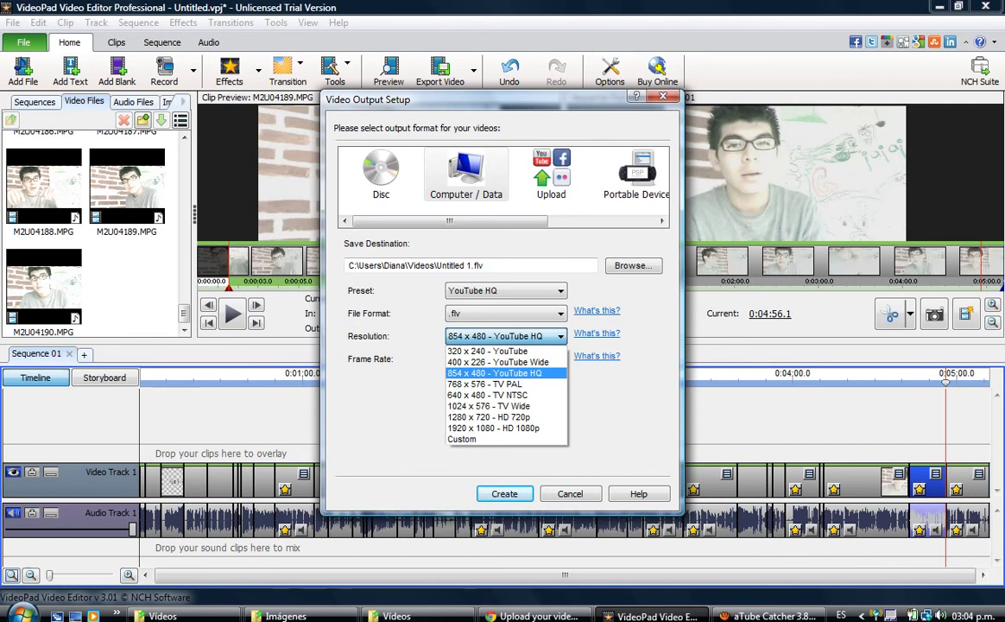
{"action": "key", "text": "Return"}
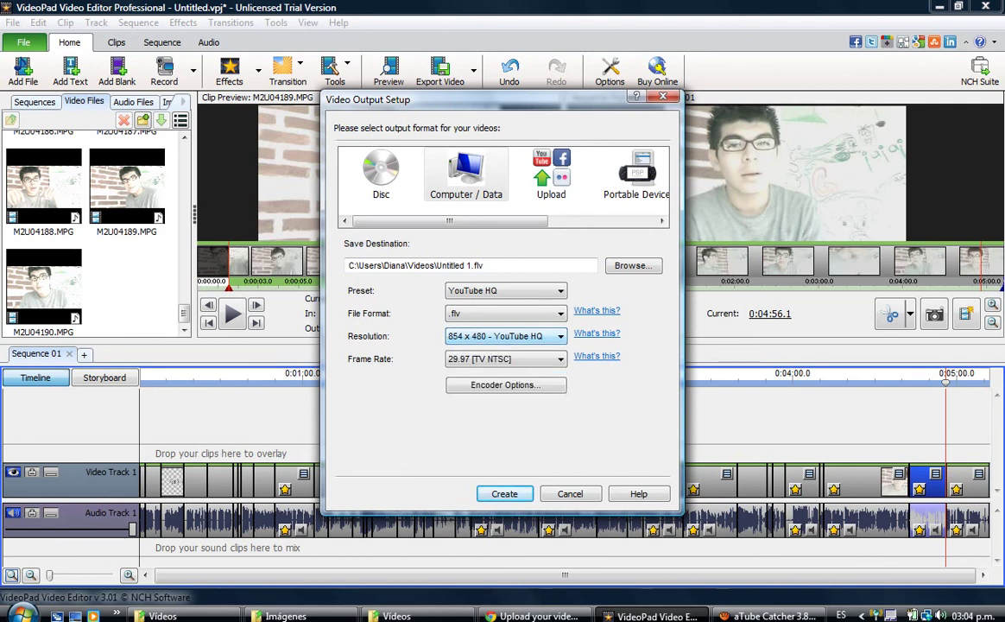
{"action": "key", "text": "alt+Down"}
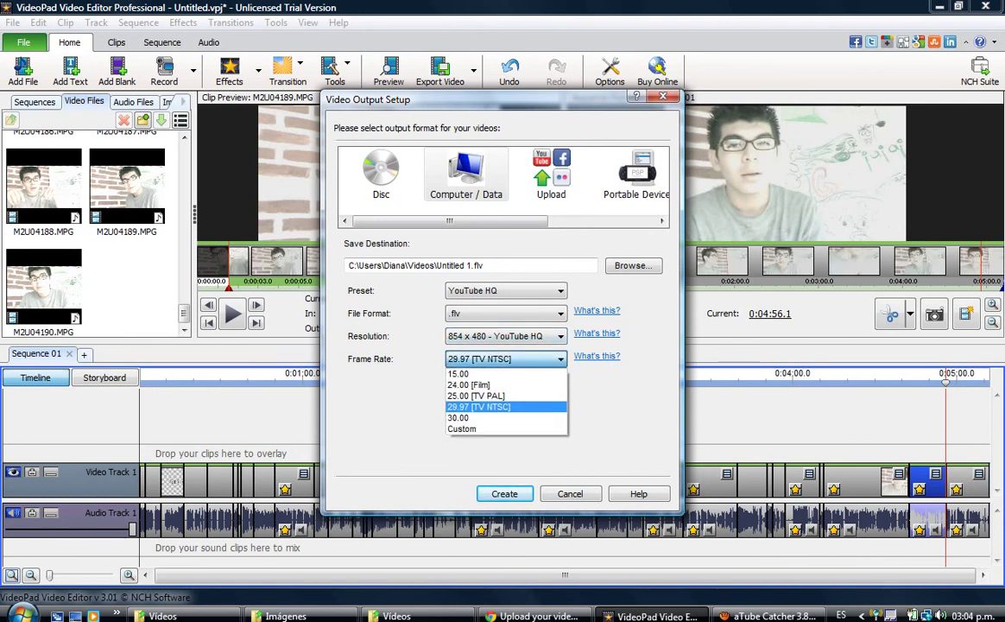
{"action": "key", "text": "Return"}
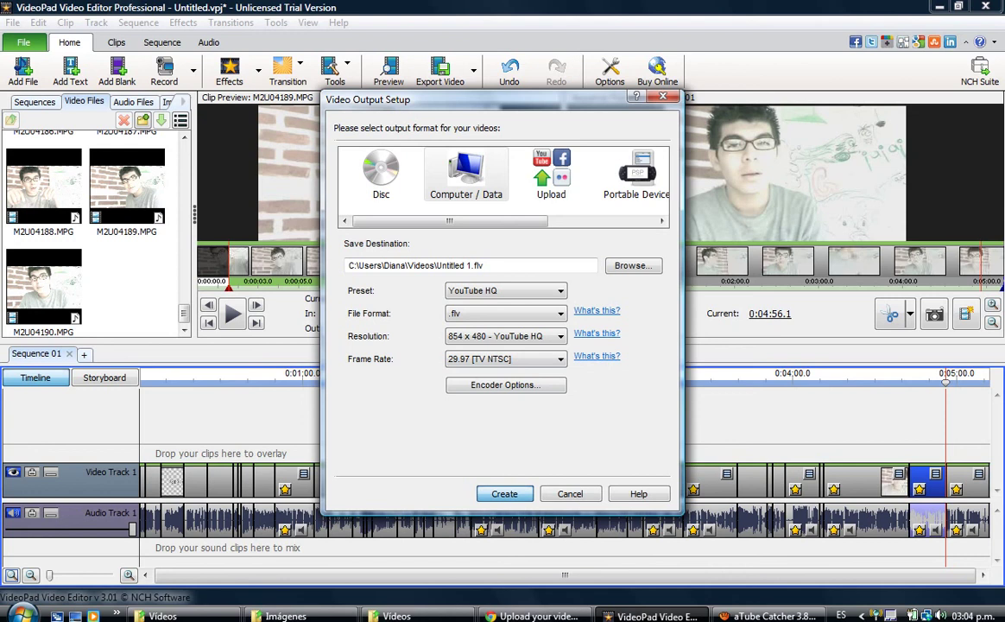
Start creating the YouTube HQ .flv movie file and dismiss the aTube Catcher launcher
{"action": "key", "text": "Return"}
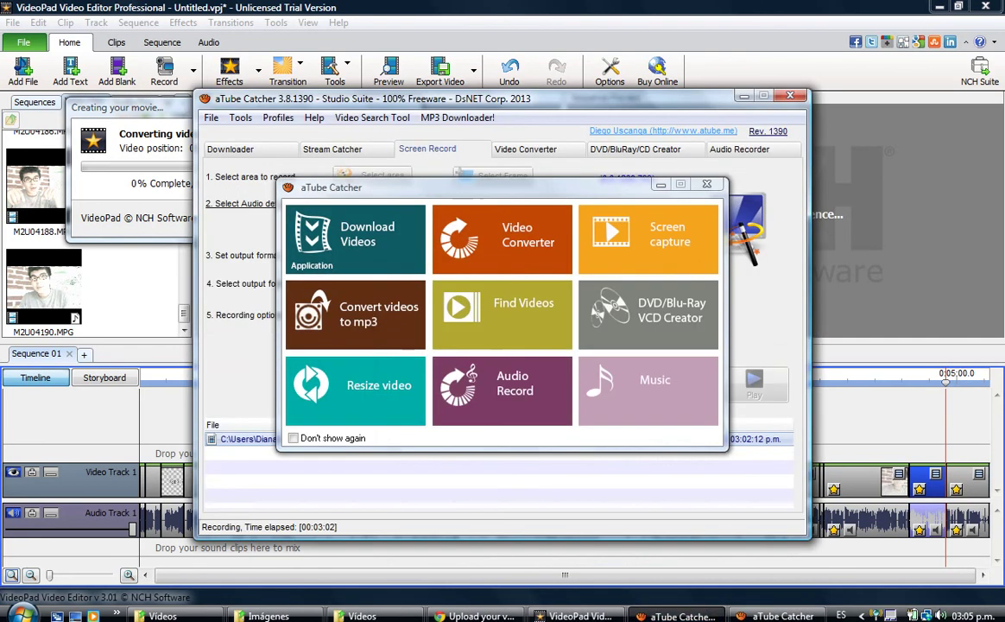
{"action": "key", "text": "Escape"}
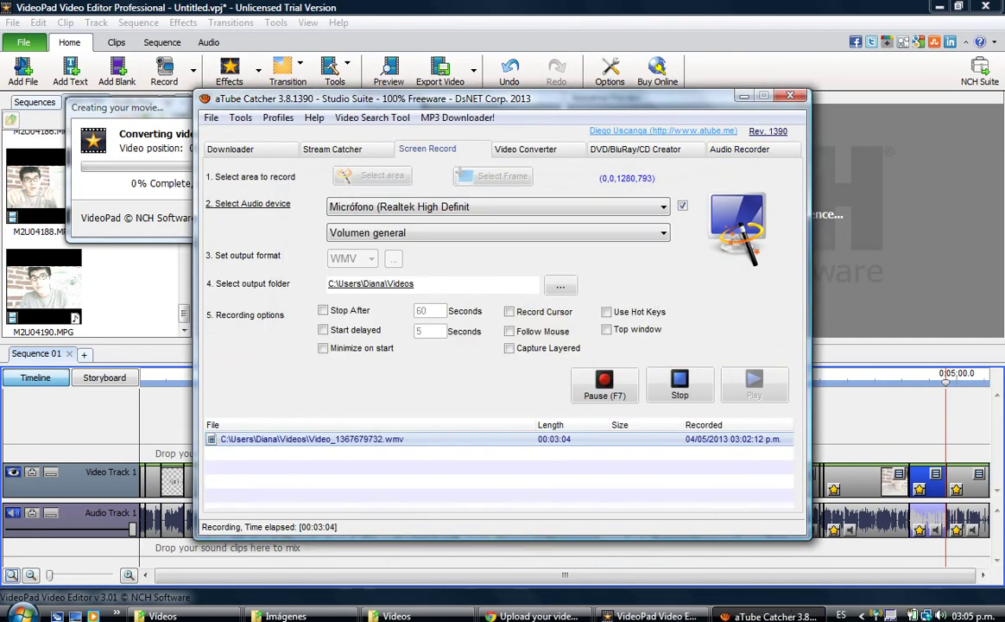